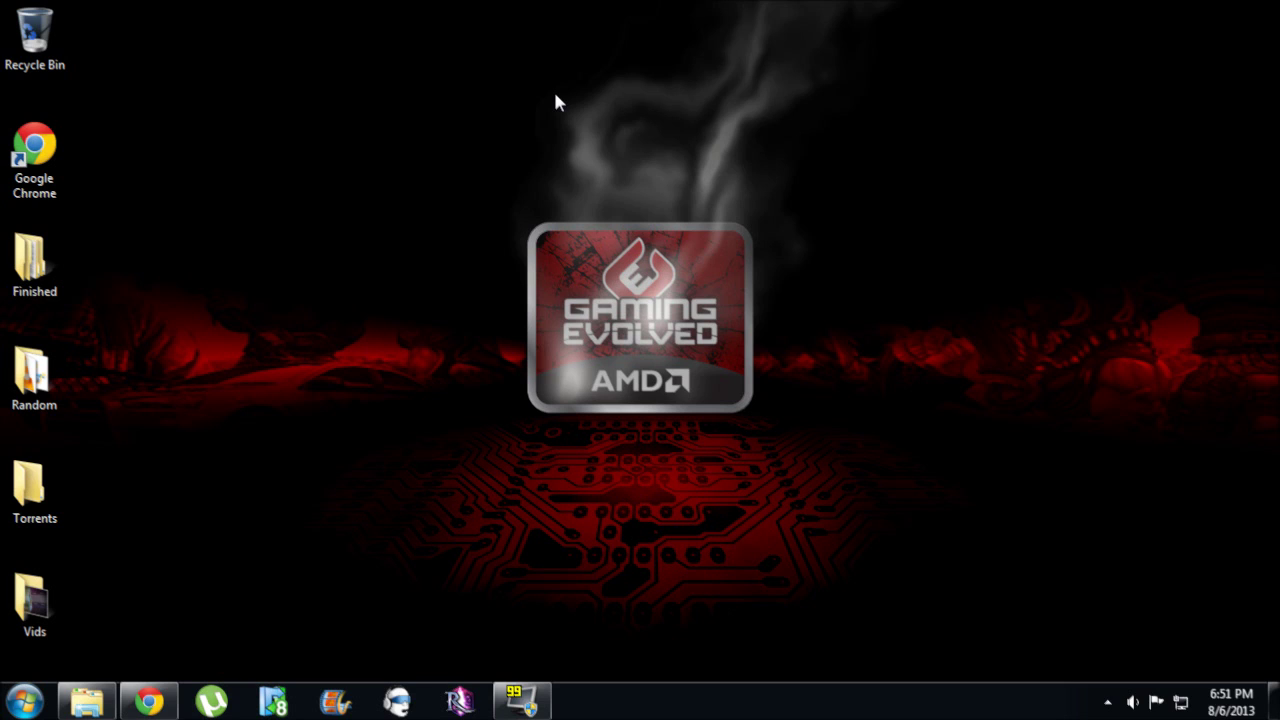
- Open the desktop context menu that lists the AMD VISION Engine Control Center
right_click(437, 262)
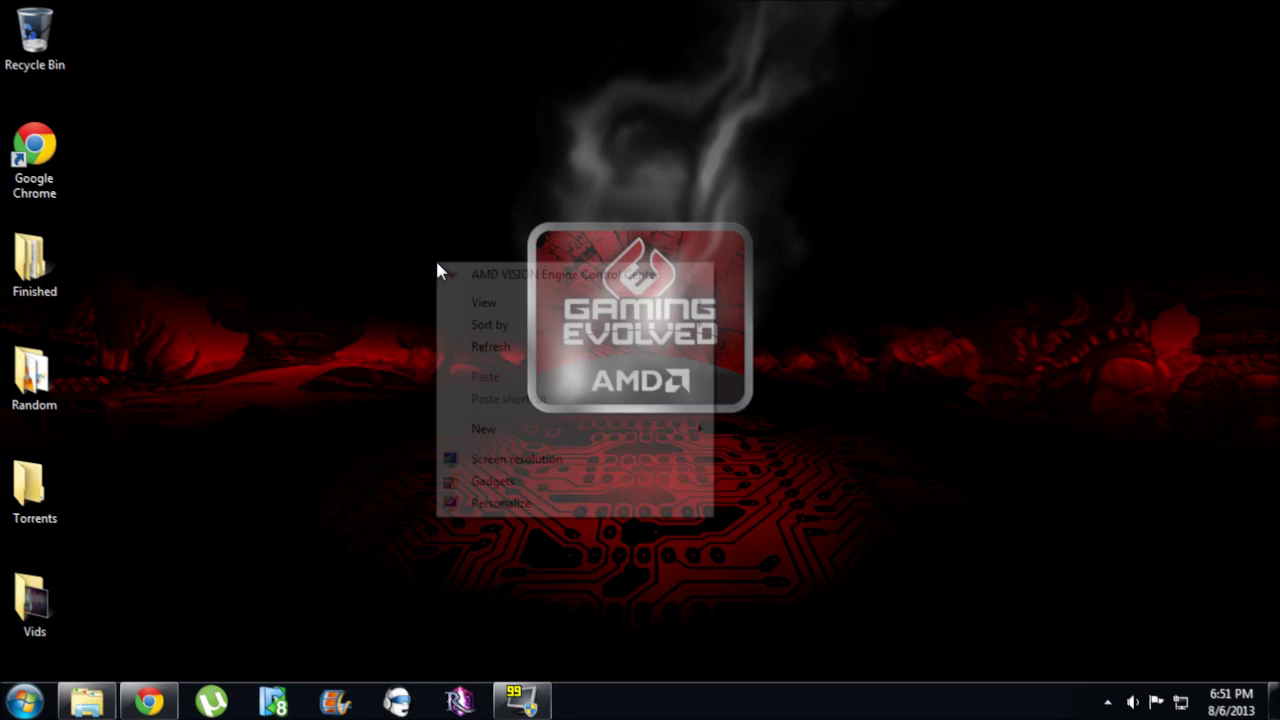
- Launch AMD VISION Engine Control Center and go to Gaming > 3D Application Settings
click(511, 274)
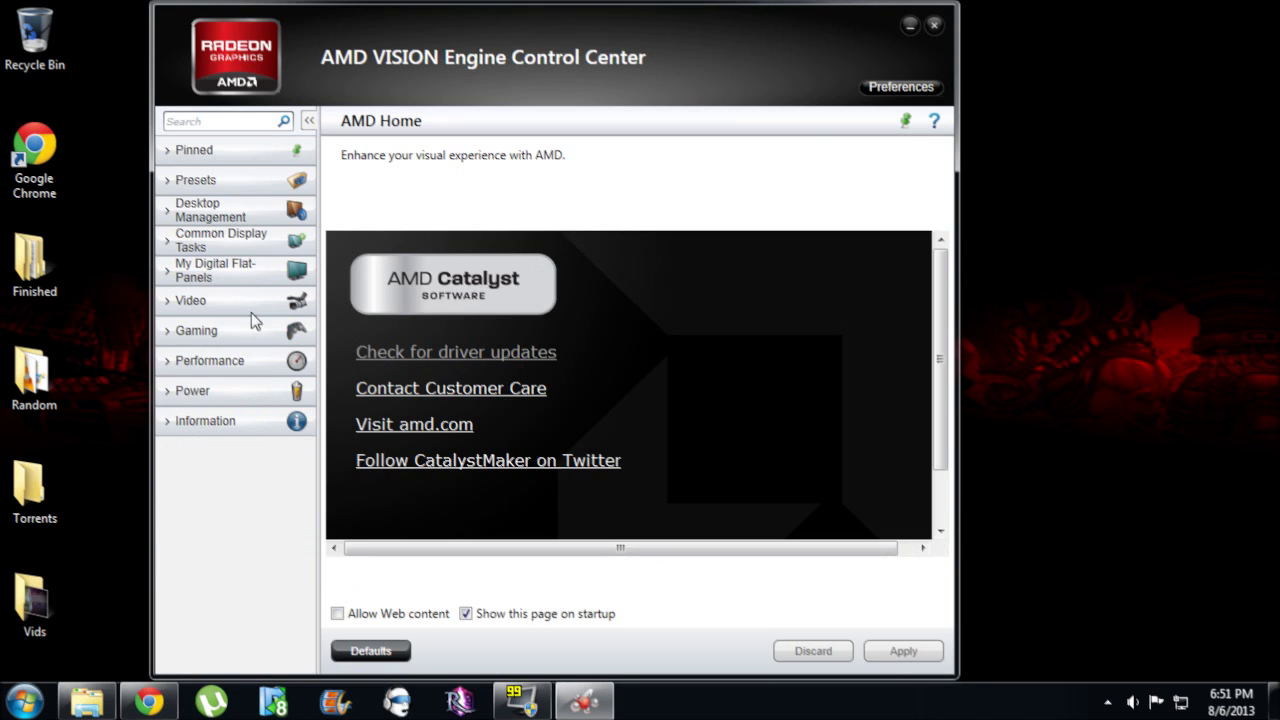
click(229, 339)
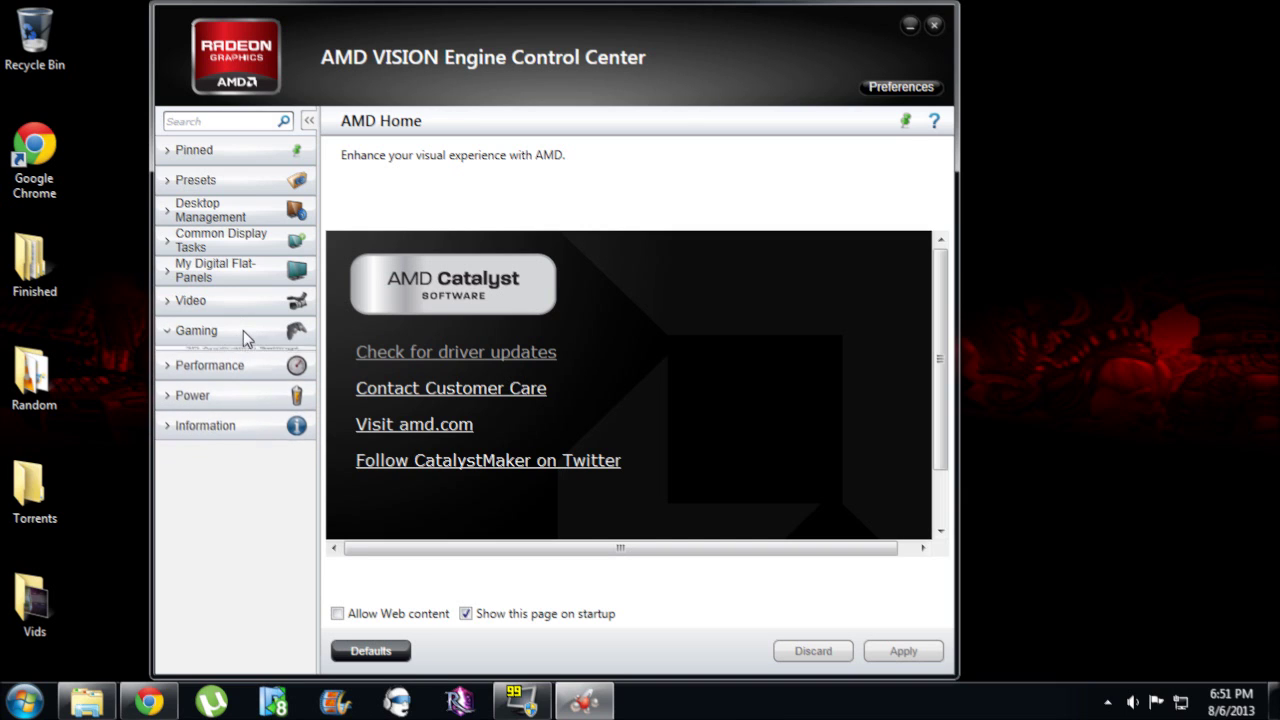
click(243, 357)
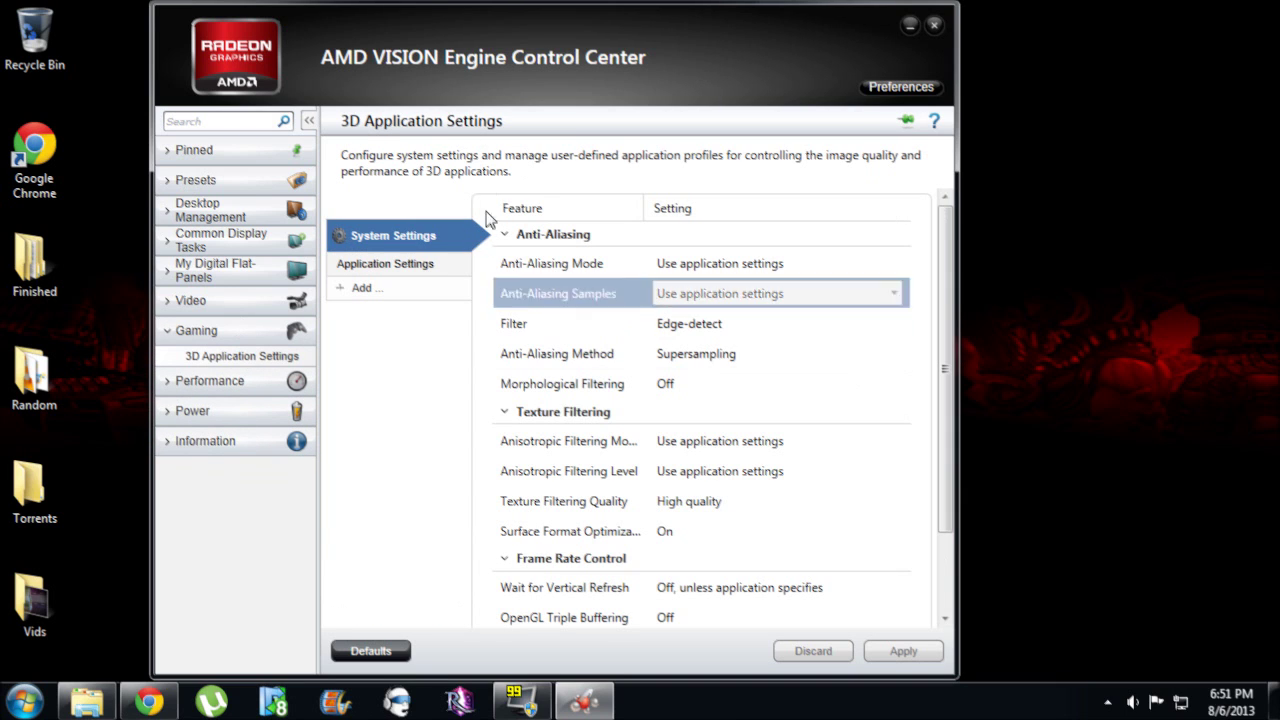
drag(588, 69, 565, 69)
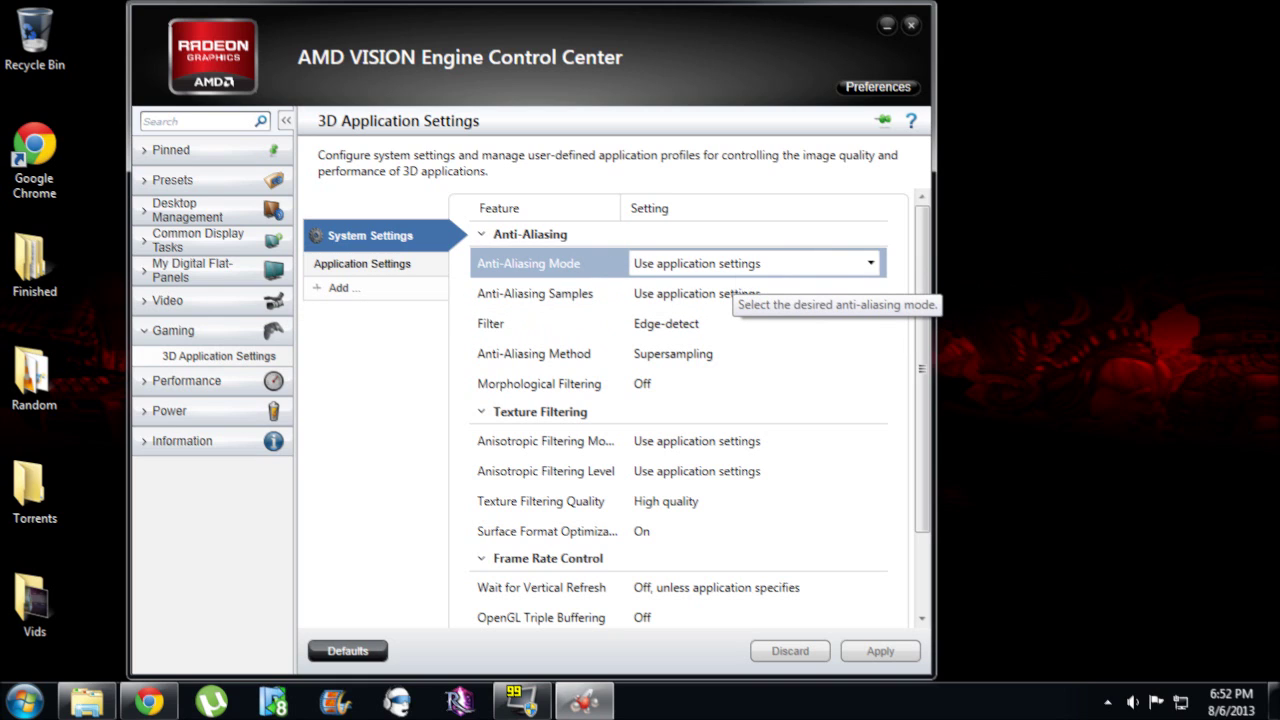
- Keep Anti-Aliasing Mode on Use application settings, then close the control center
click(868, 264)
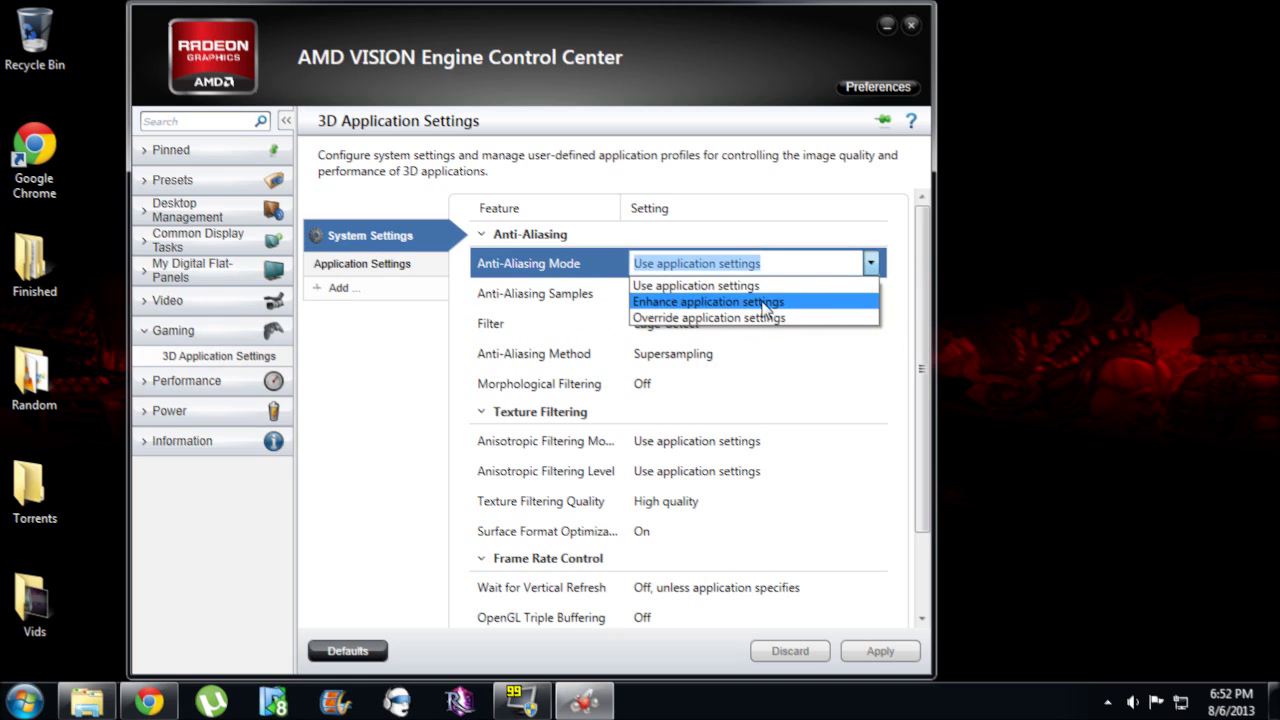
click(862, 264)
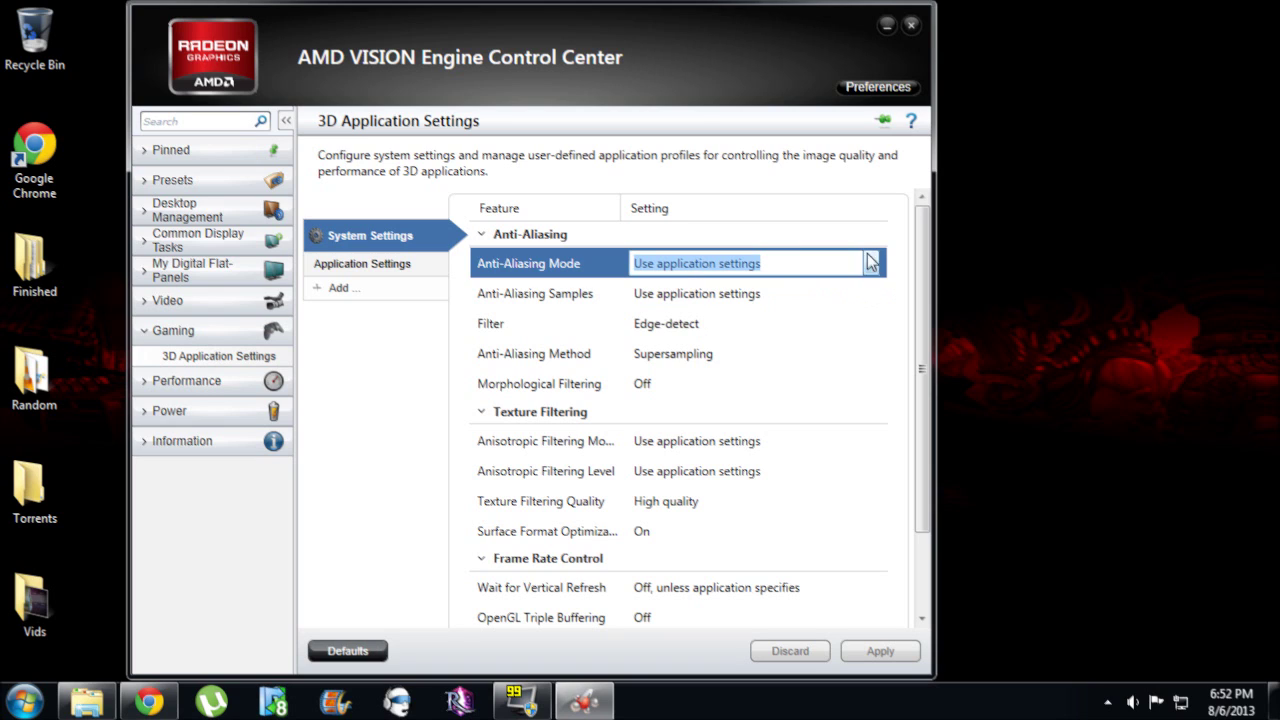
click(865, 232)
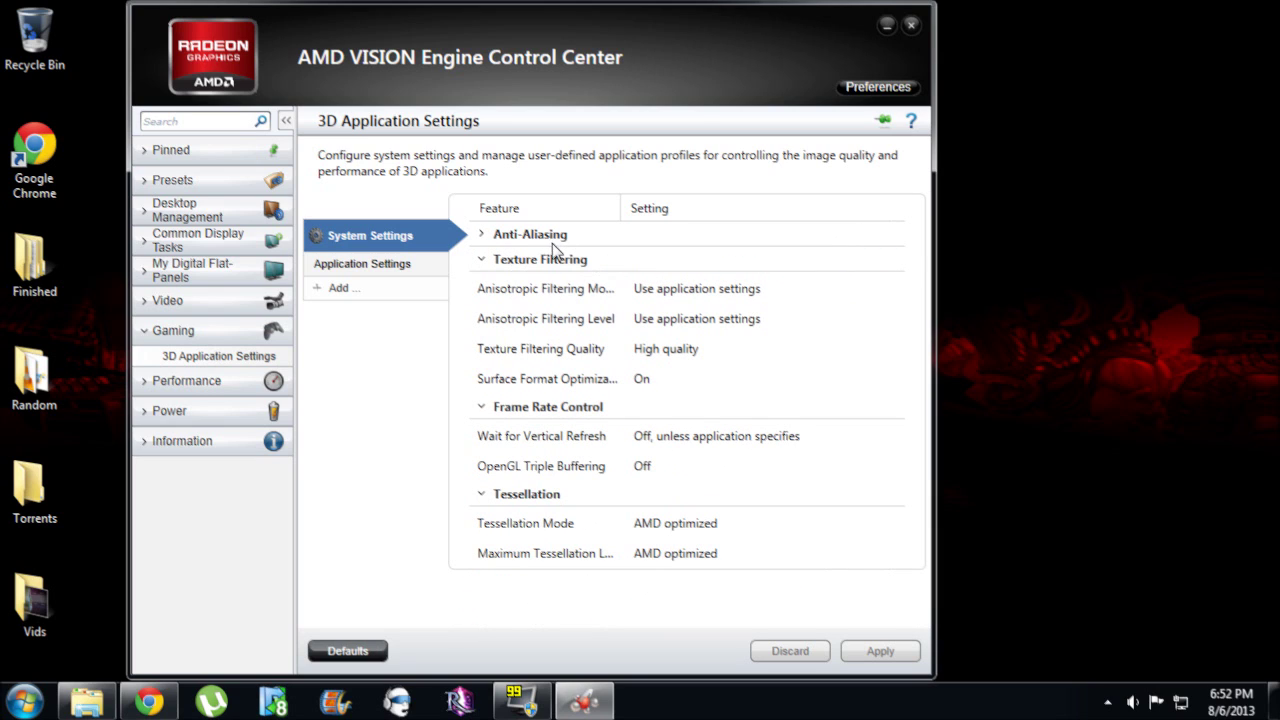
click(490, 240)
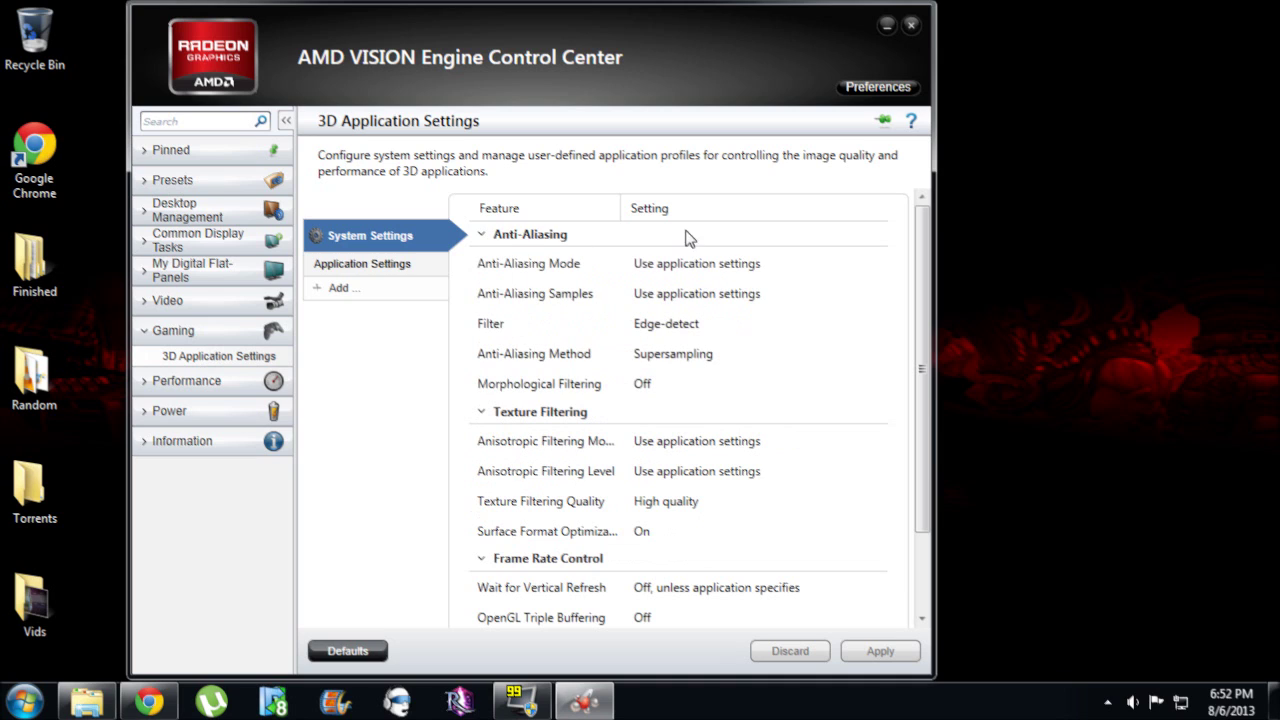
click(758, 260)
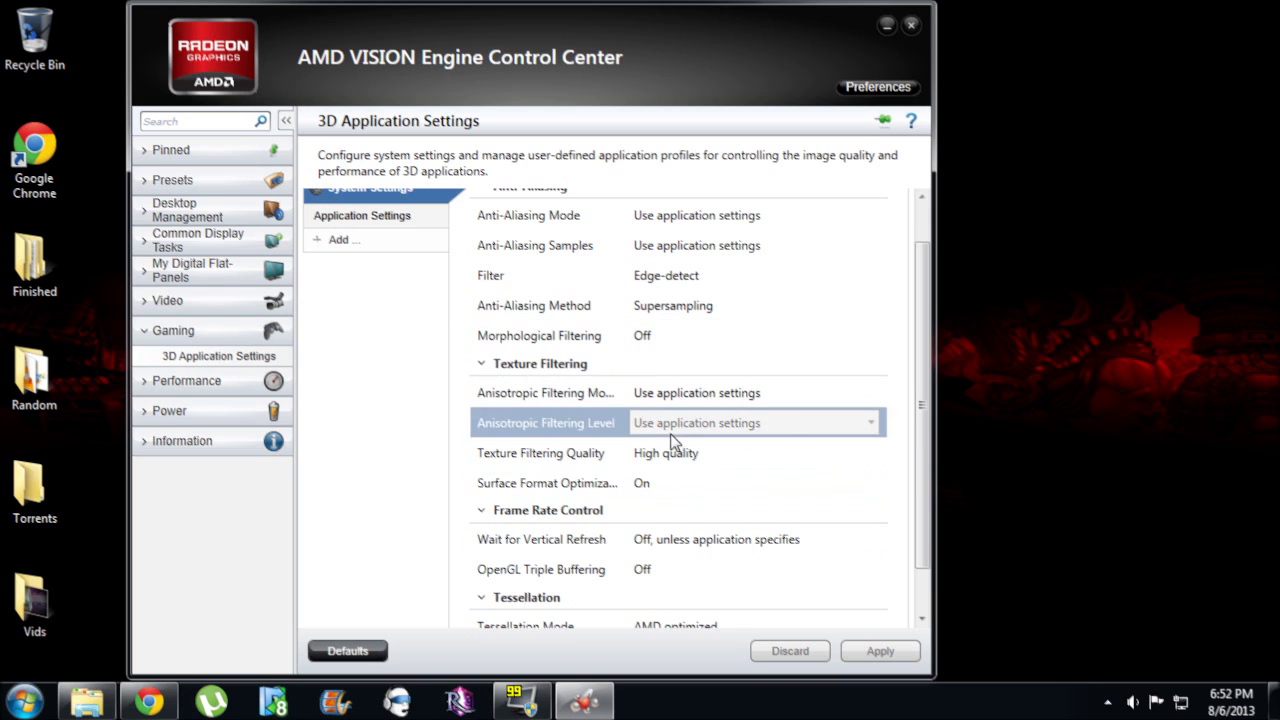
scroll(443, 428, down, 1)
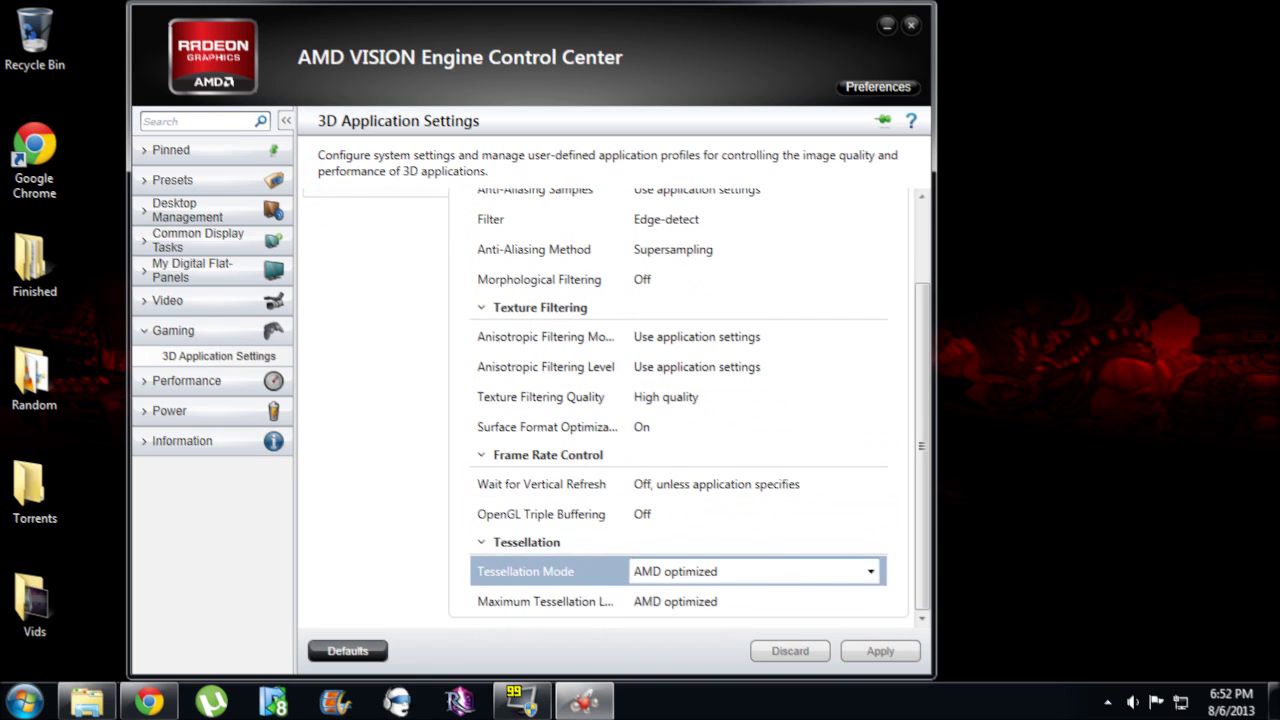
scroll(640, 383, up, 2)
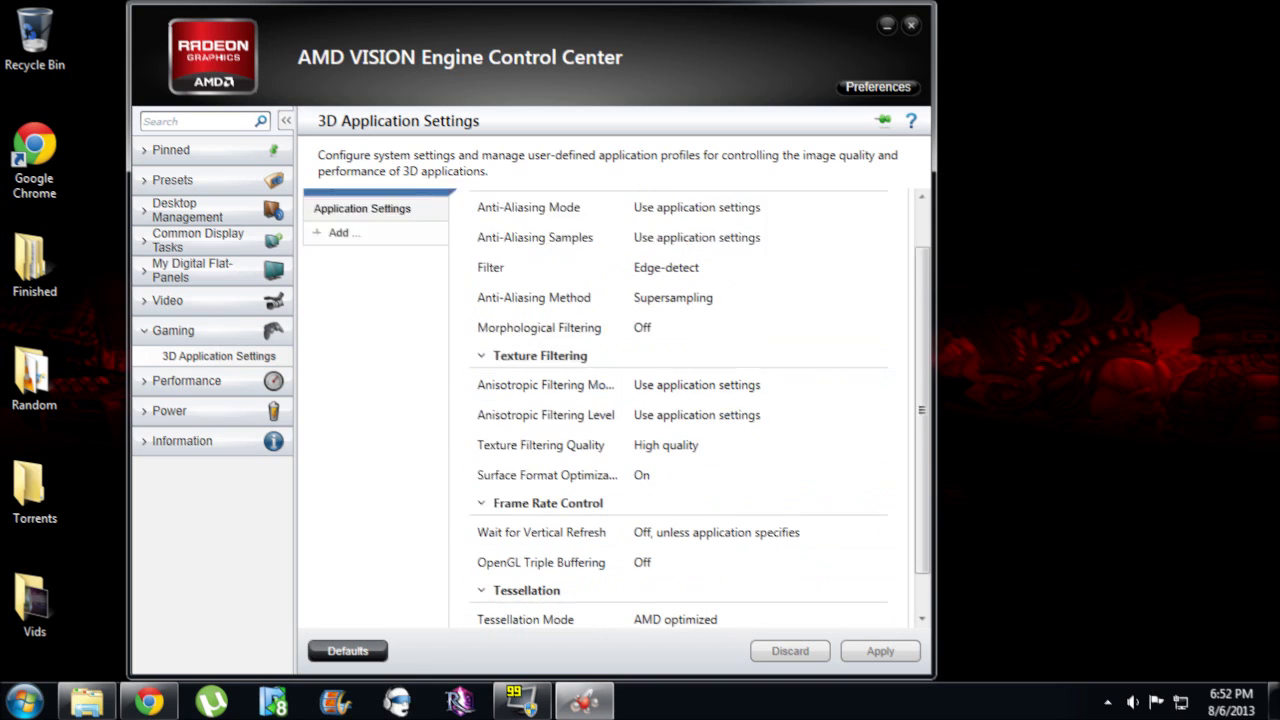
click(912, 26)
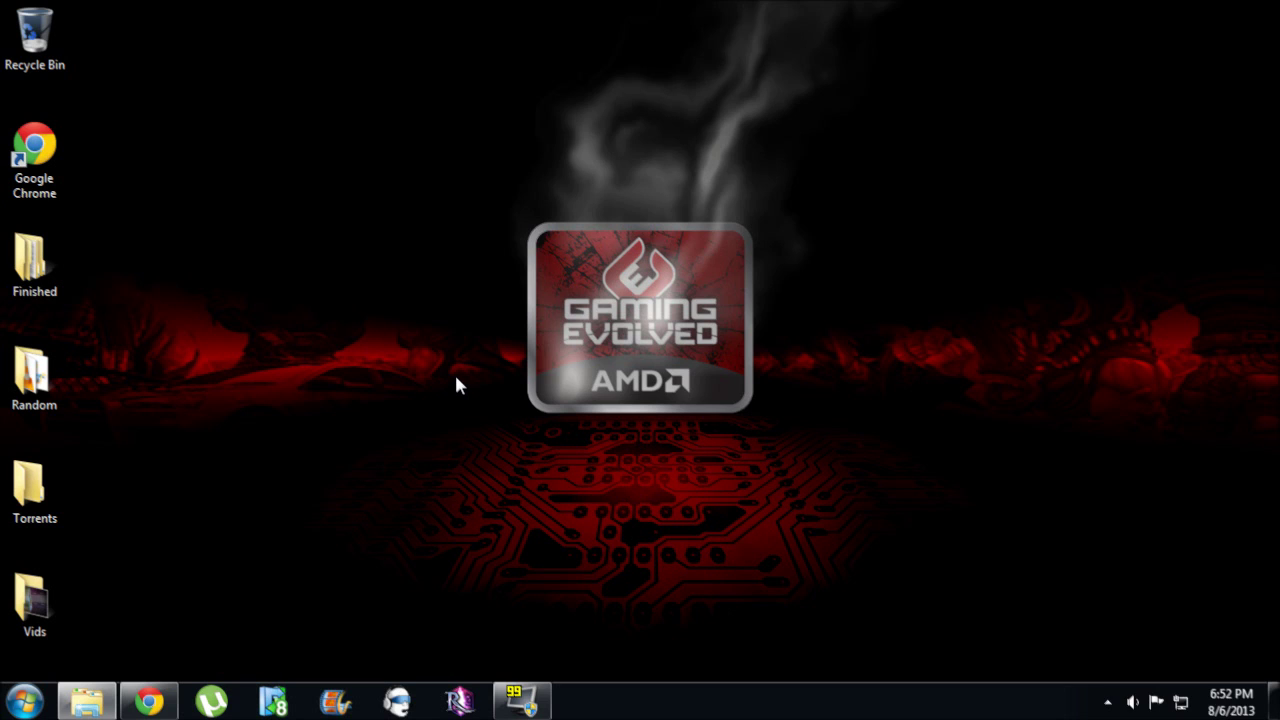
- Search the Start menu for cmd and run it as administrator
click(24, 700)
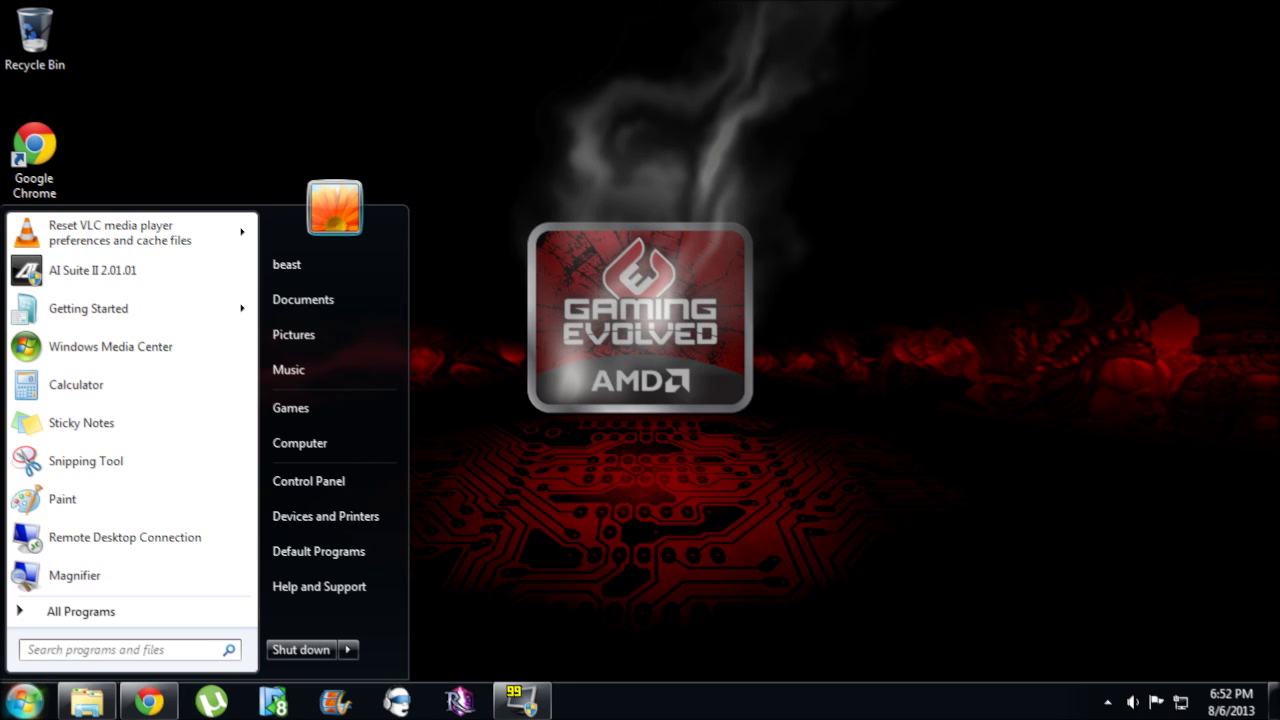
text(cmd)
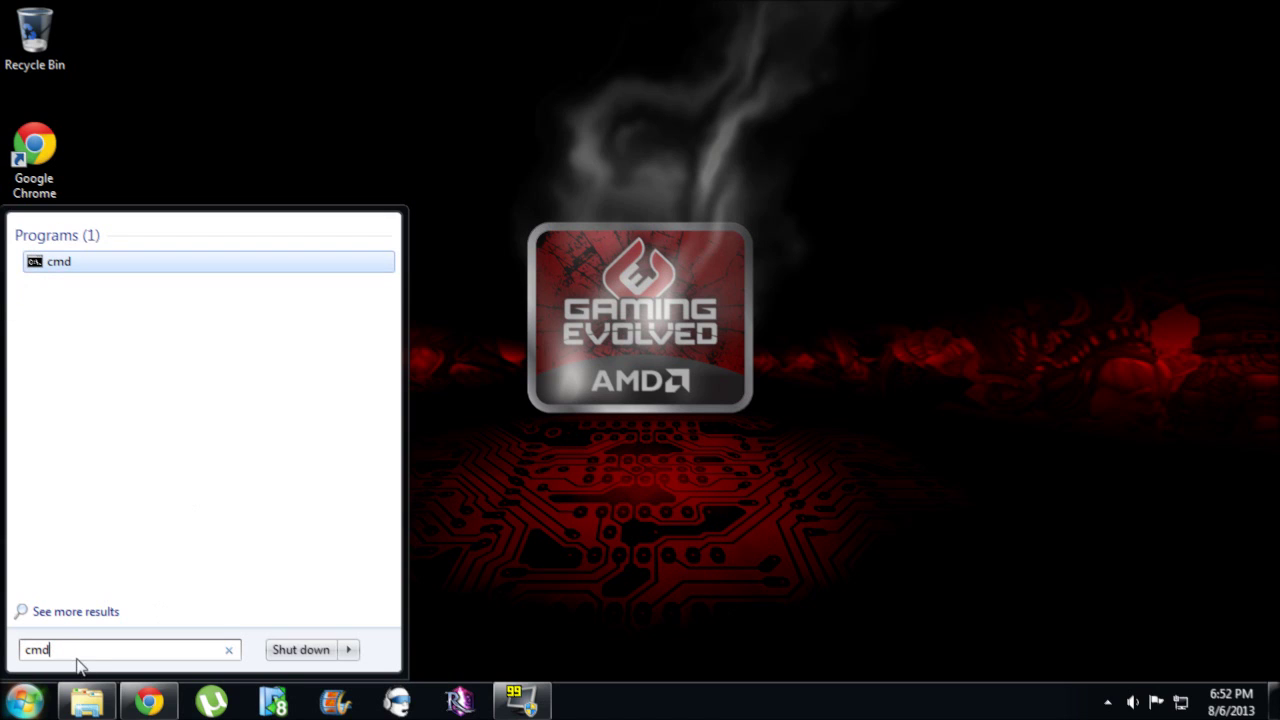
right_click(55, 263)
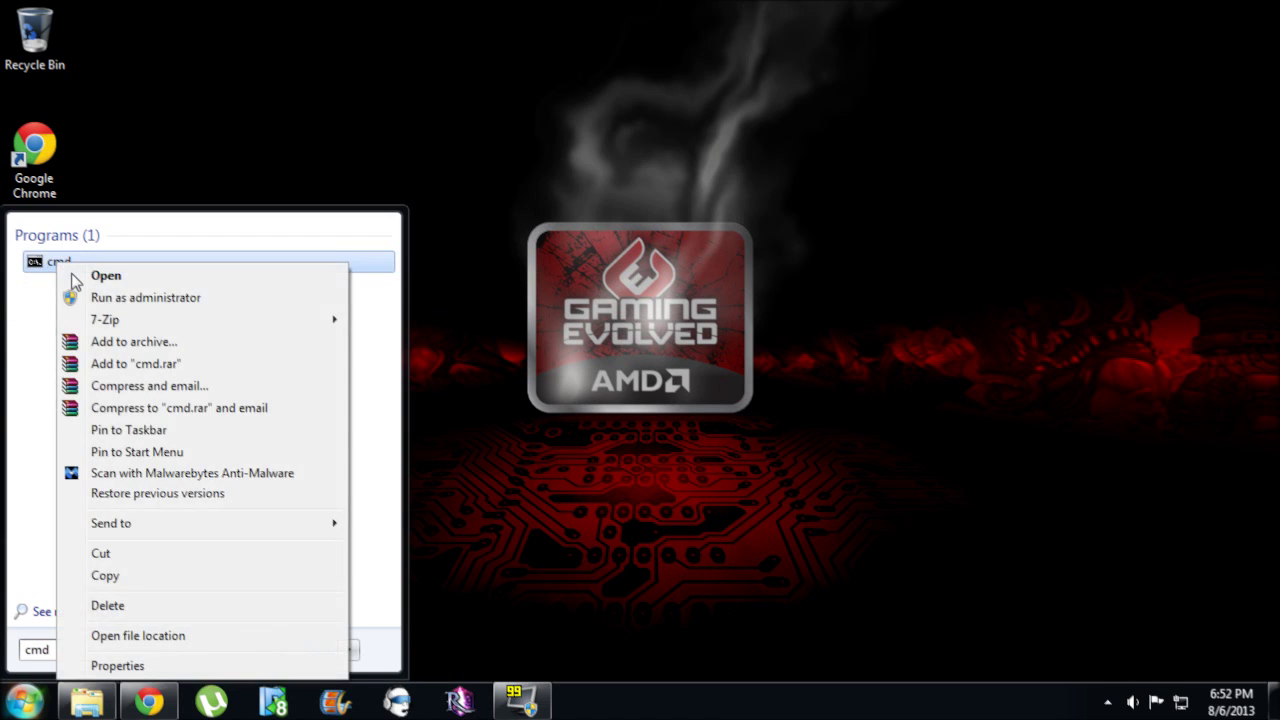
click(137, 297)
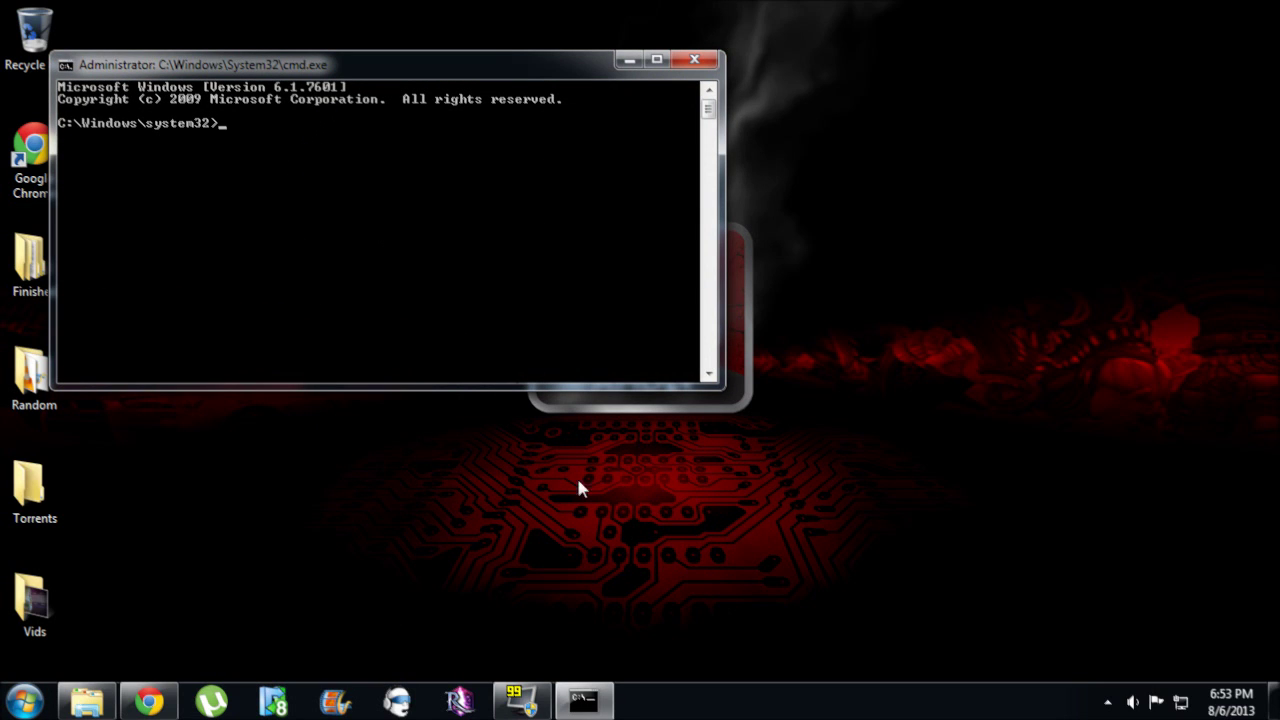
- Clear a failed paste from the prompt and create a New Text Document on the desktop
key(ctrl+v)
key(BackSpace)
right_click(899, 275)
mouse_move(1006, 443)
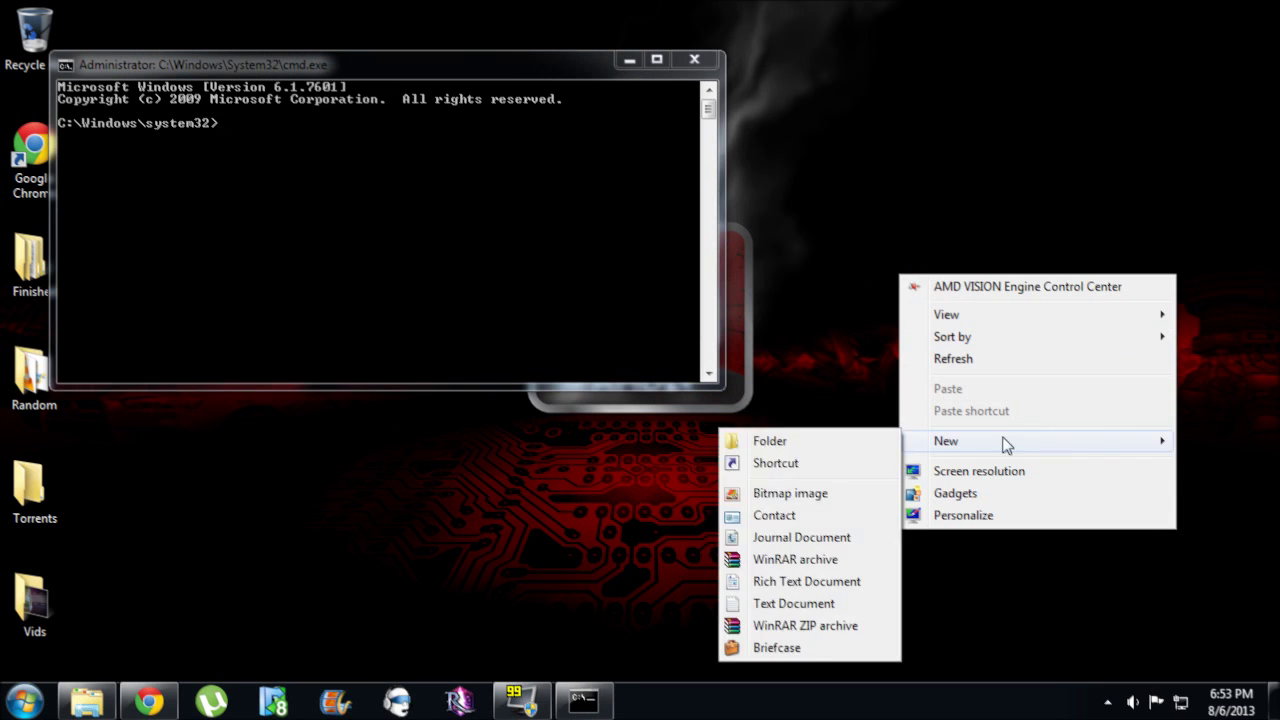
click(808, 604)
key(Return)
- Open New Text Document in Notepad at the upper right, closing the extra Notepad window
double_click(952, 266)
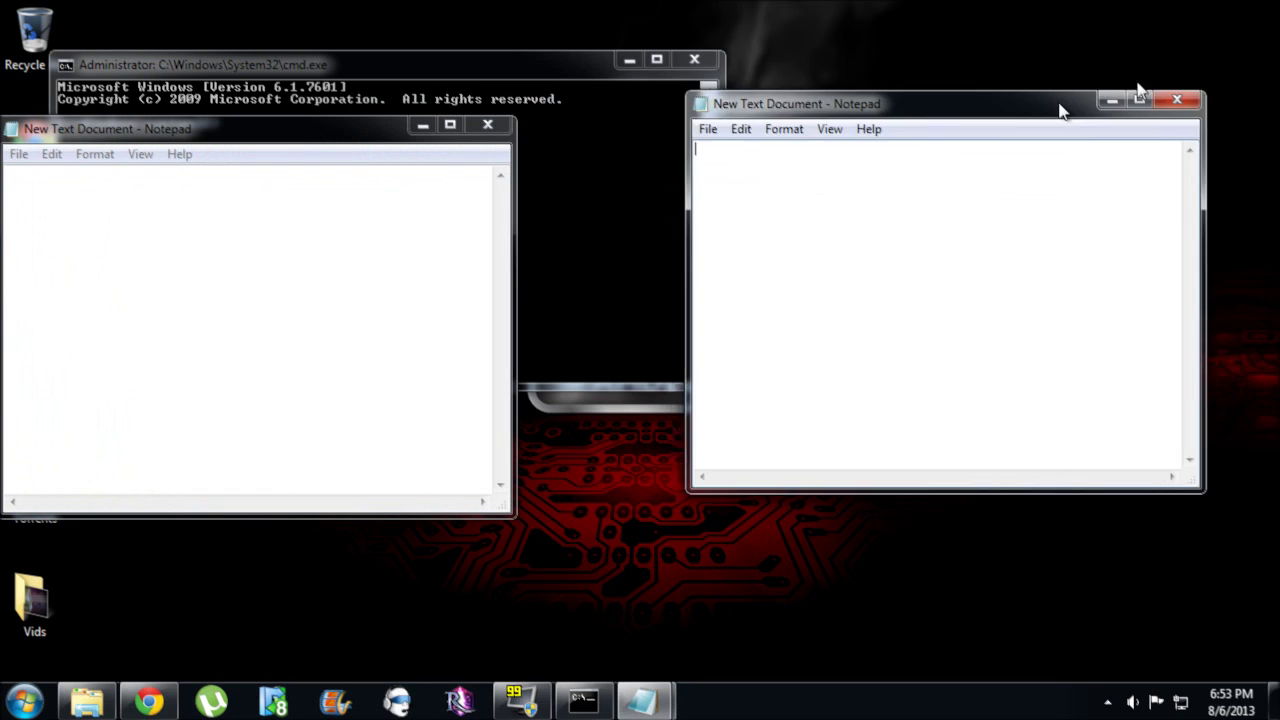
drag(1063, 106, 1200, 77)
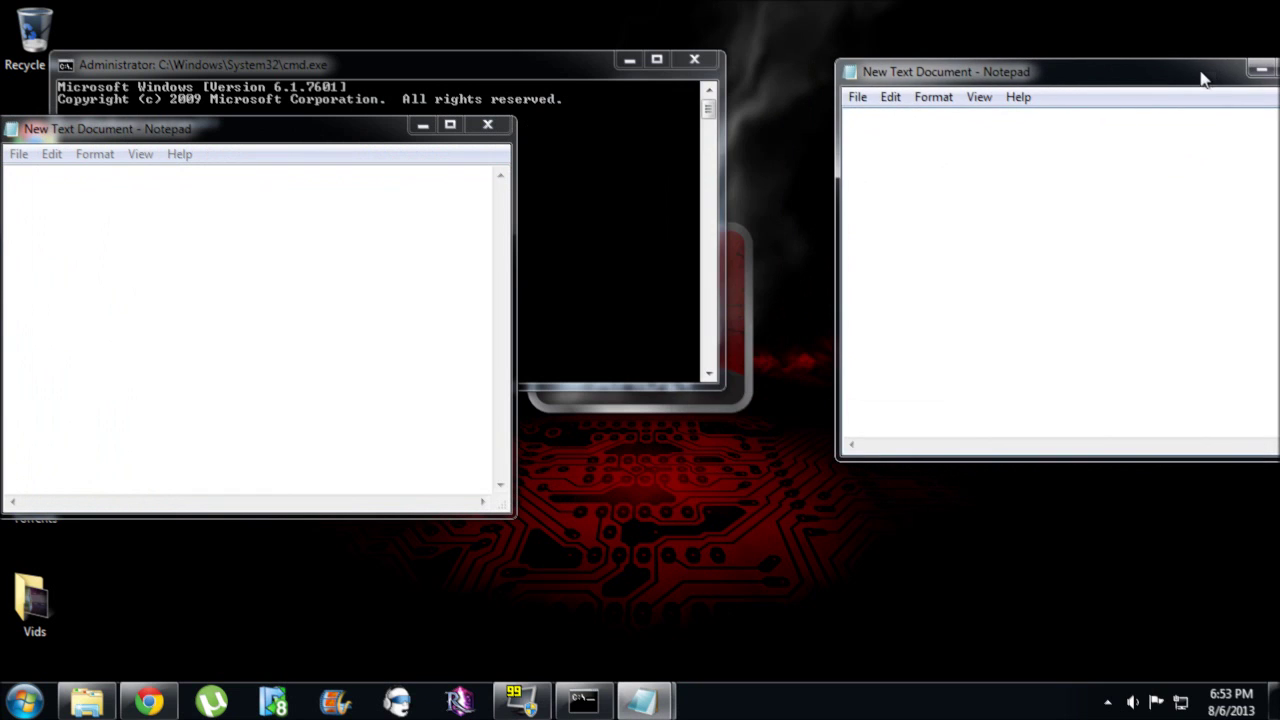
key(alt+F4)
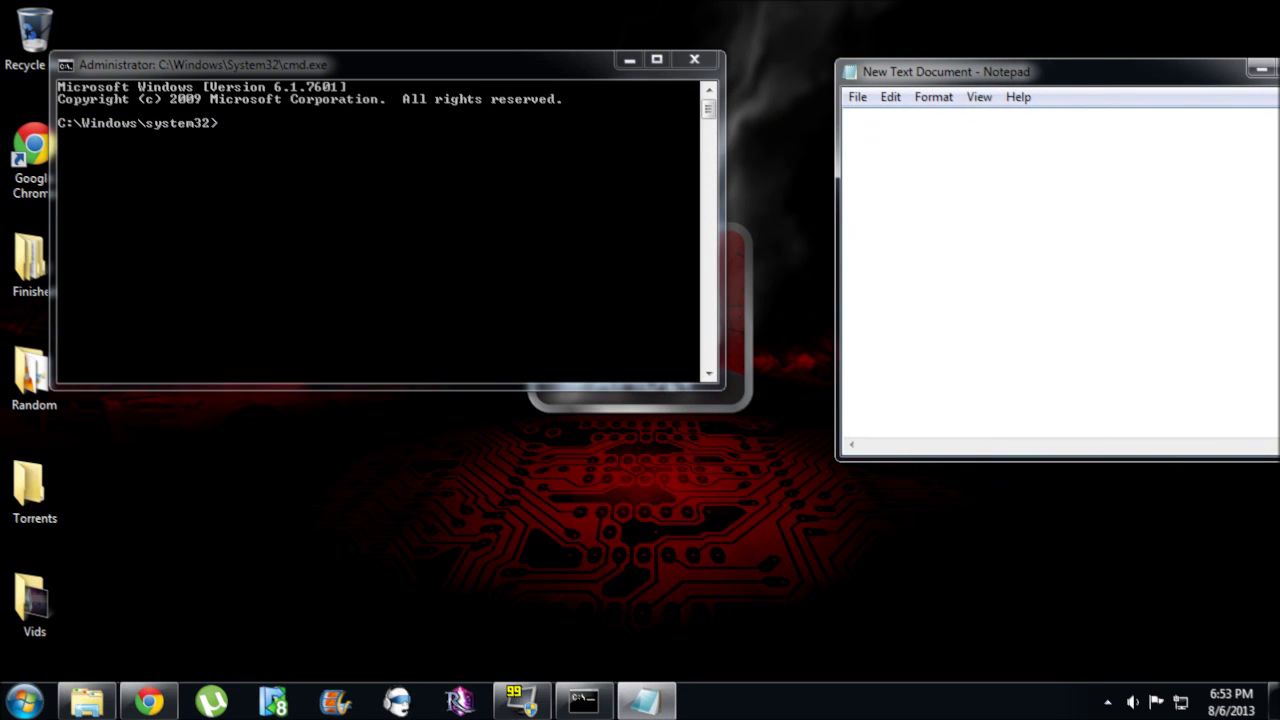
- Paste the line bcdedit /set IncreaseUserva 3072 into the note and change its value to 4096
right_click(878, 146)
click(952, 238)
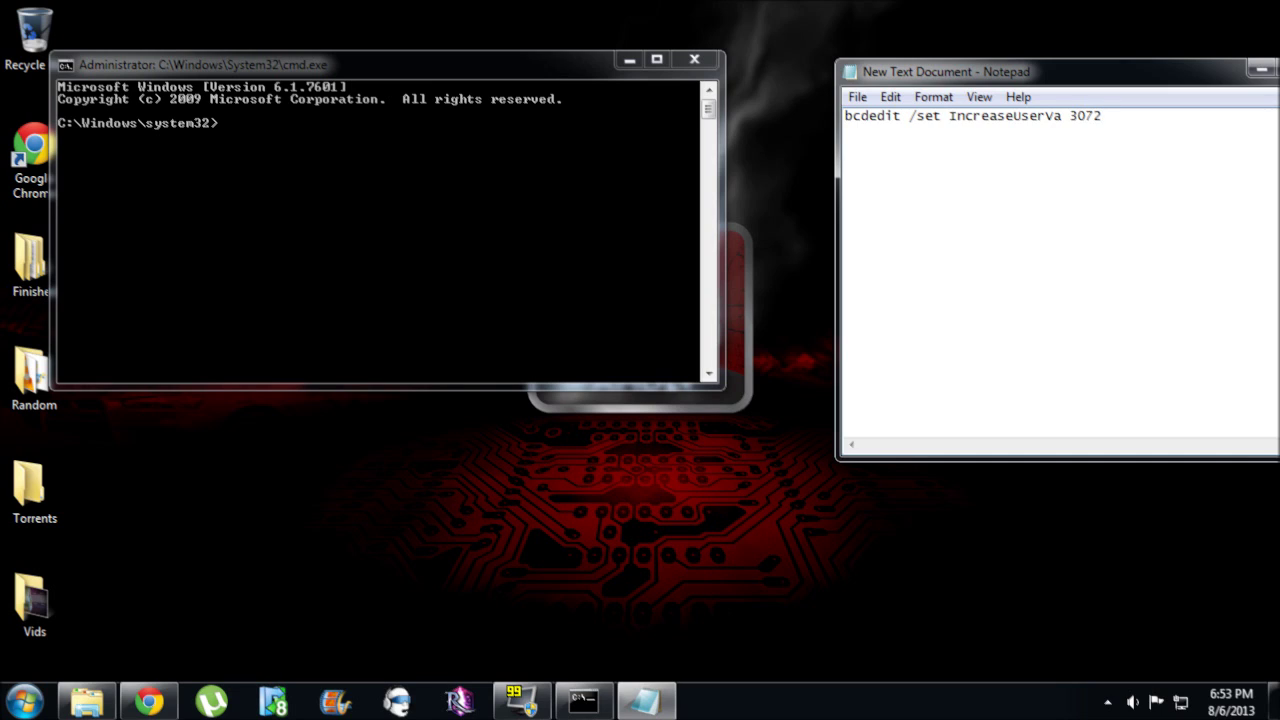
key(BackSpace)
key(BackSpace)
key(BackSpace)
key(BackSpace)
text(4996)
key(BackSpace)
key(BackSpace)
key(BackSpace)
text(096)
click(470, 170)
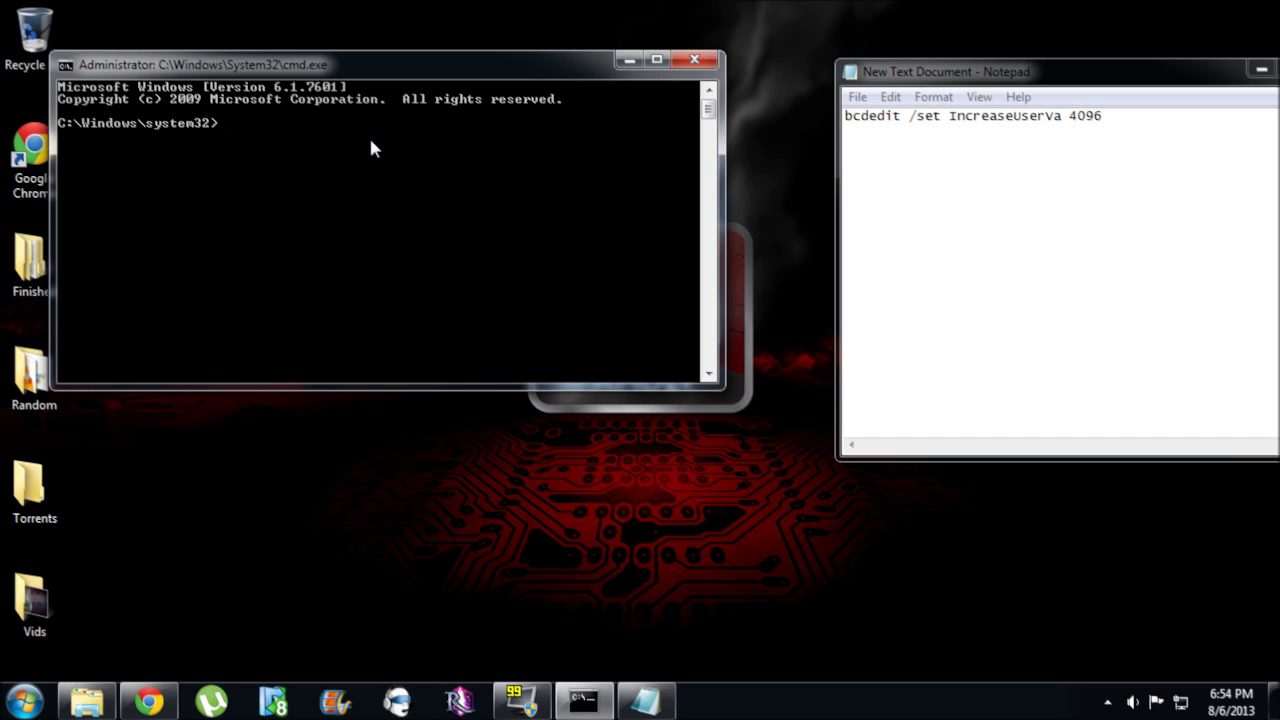
- Enter bcdedit /set IncreaseUserVA 4096 at the administrator prompt and run it
text(bcdedit /set IncreaseUserVA)
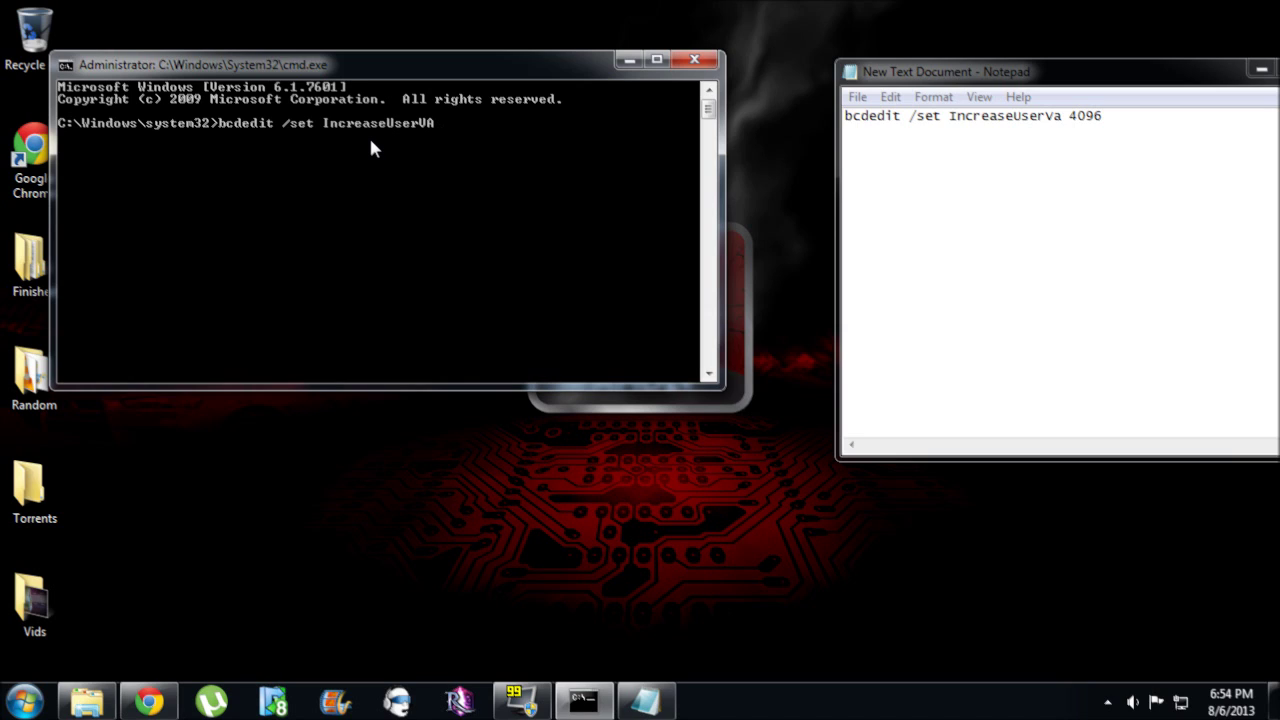
text( 4096)
key(Return)
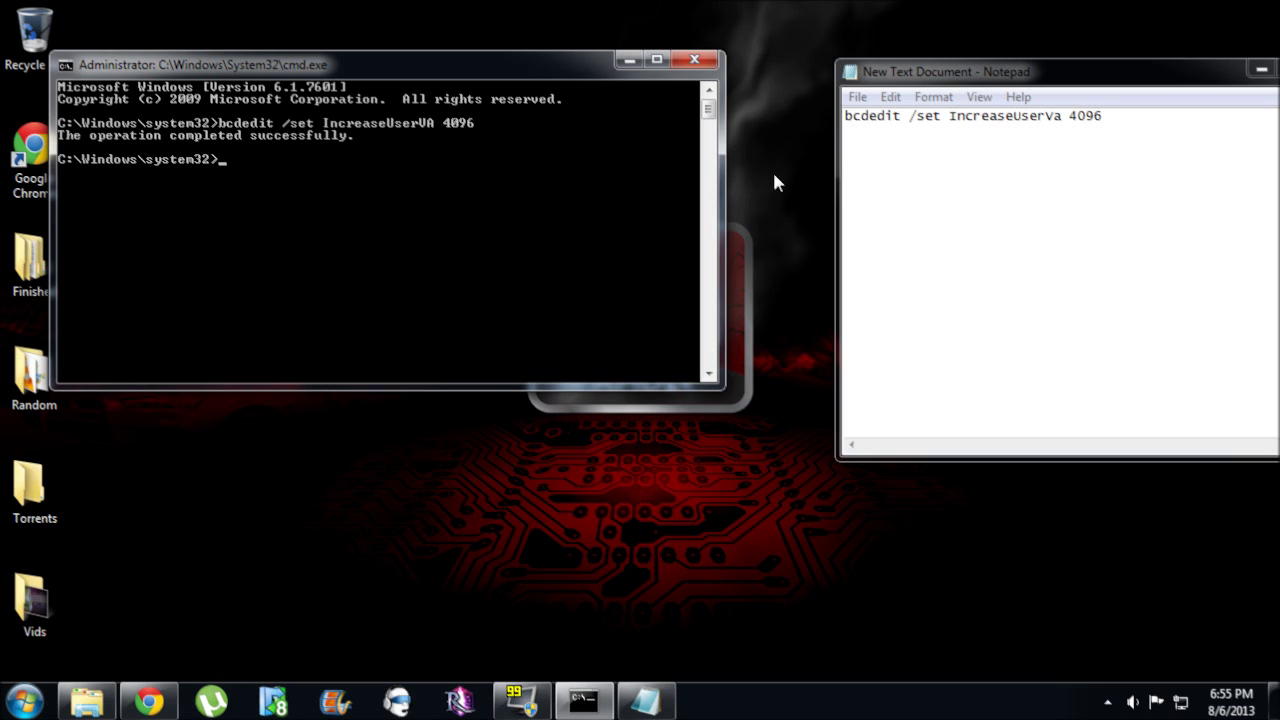
- Close the Command Prompt and change the Notepad value from 4096 back to 3072
click(706, 62)
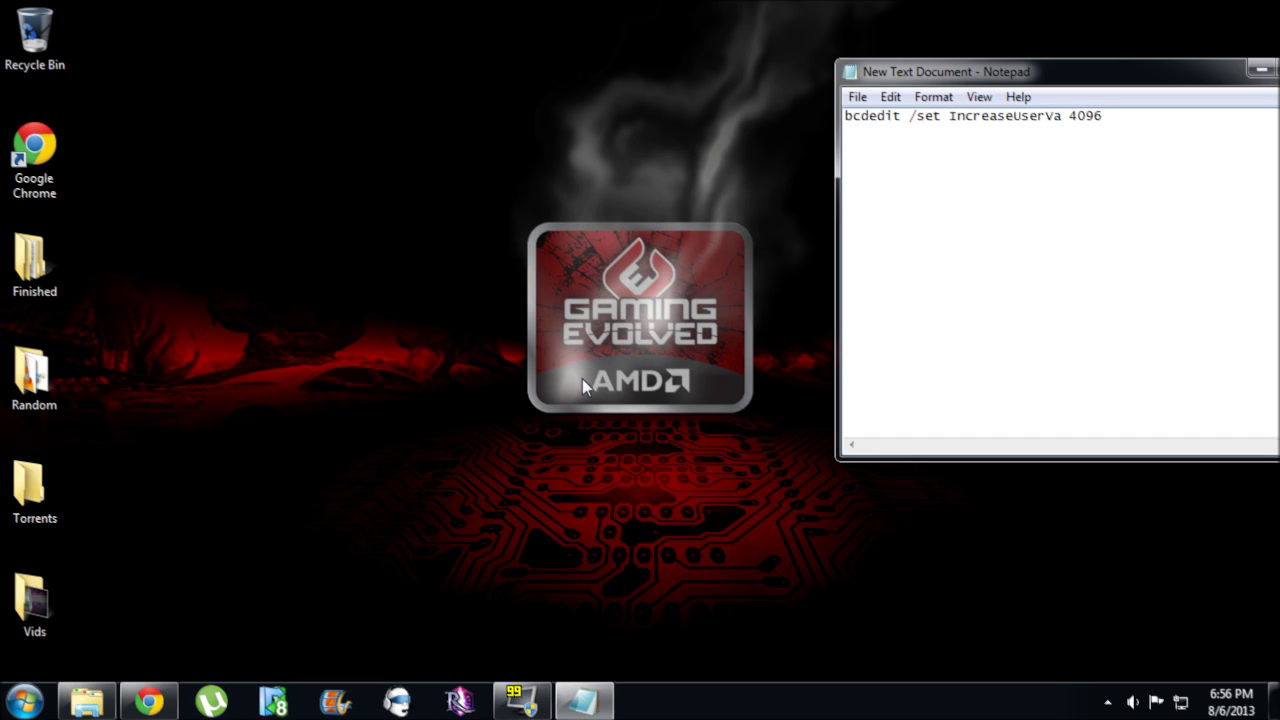
key(BackSpace)
key(BackSpace)
key(BackSpace)
key(BackSpace)
text(3072)
- Drag the Notepad window toward the screen centre and widen it slightly
drag(1030, 72, 769, 98)
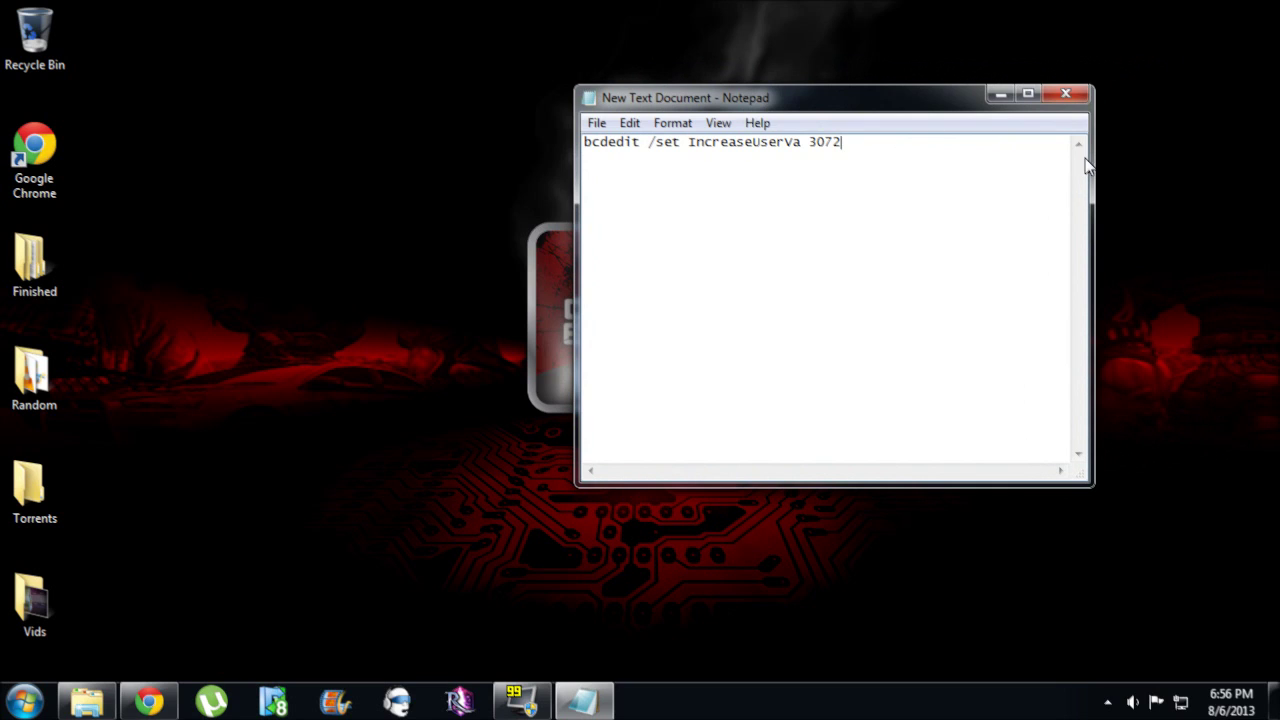
drag(1093, 87, 1124, 84)
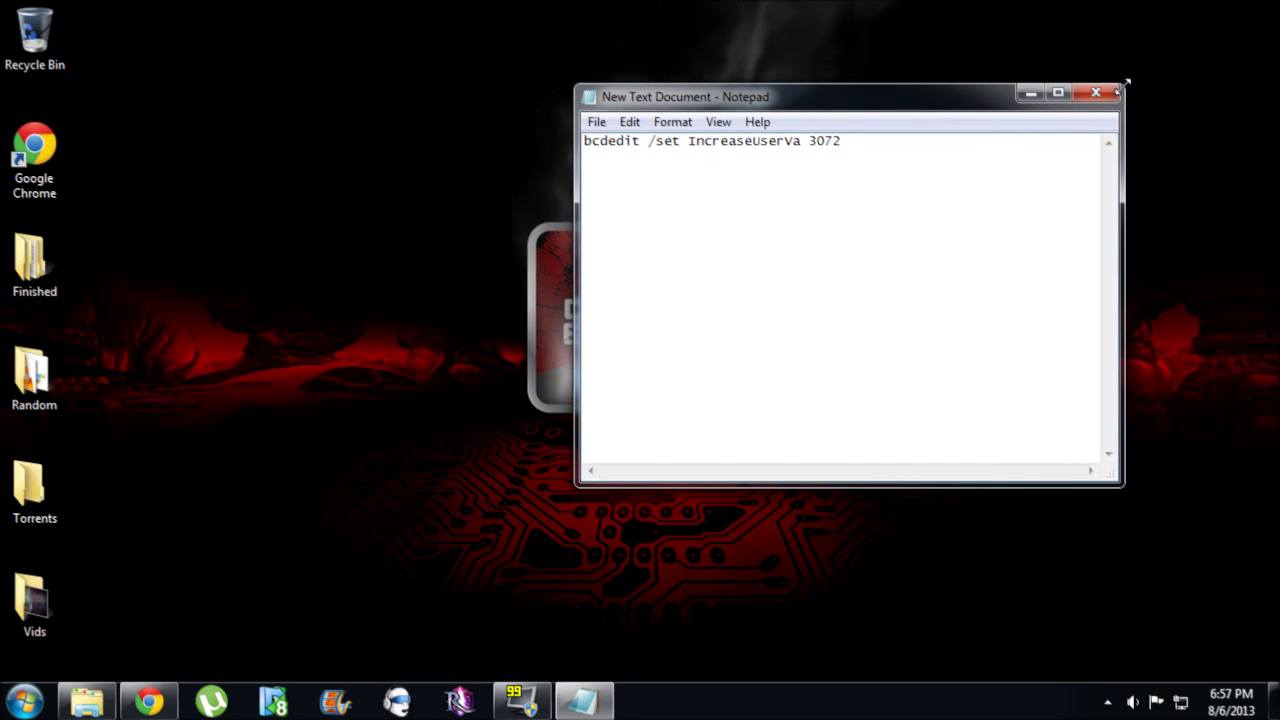